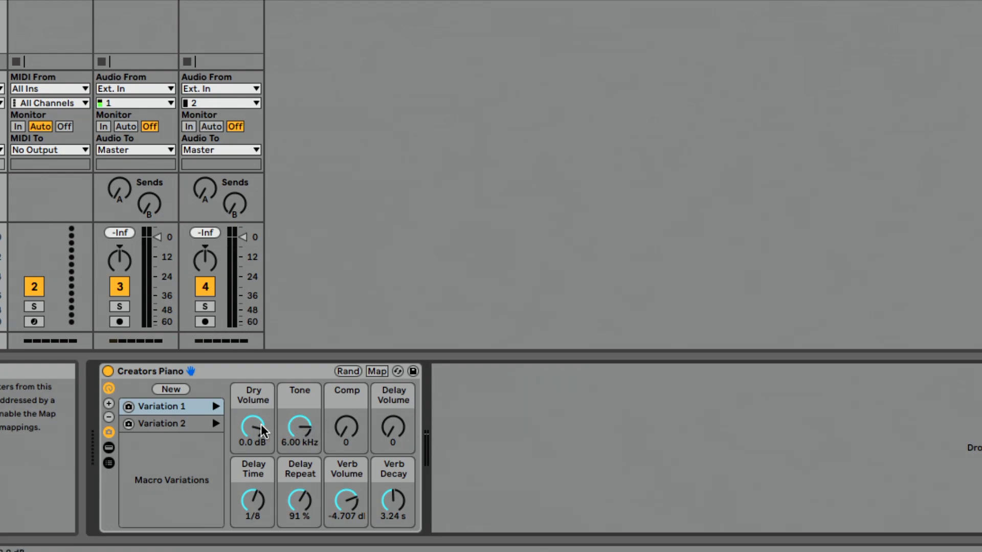
Try the Dry Volume macro at about -8.8 dB, reset it, and check its Exclude Macro From Variations setting.
{"action": "left_click_drag", "start_coordinate": [256, 424], "coordinate": [256, 450]}
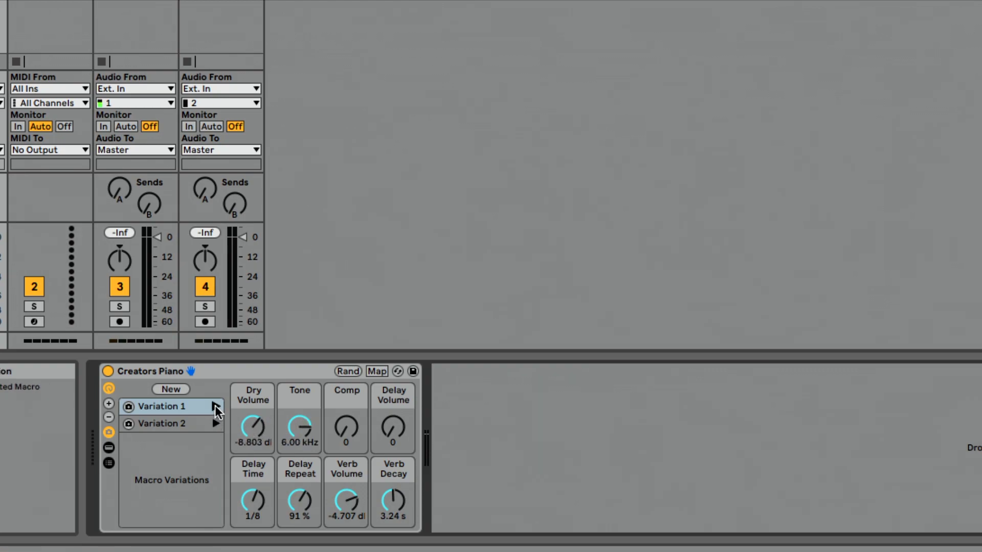
{"action": "double_click", "coordinate": [249, 425]}
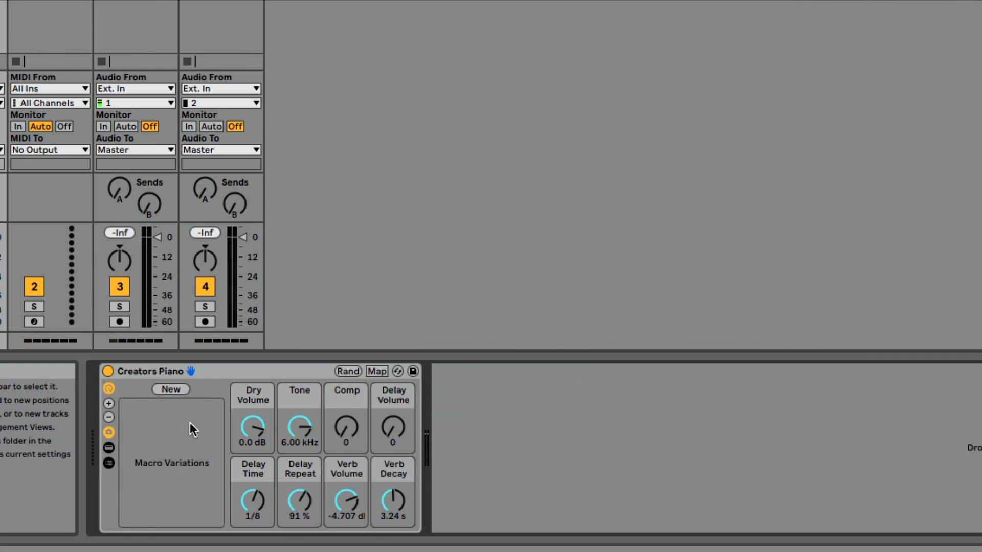
{"action": "right_click", "coordinate": [251, 424]}
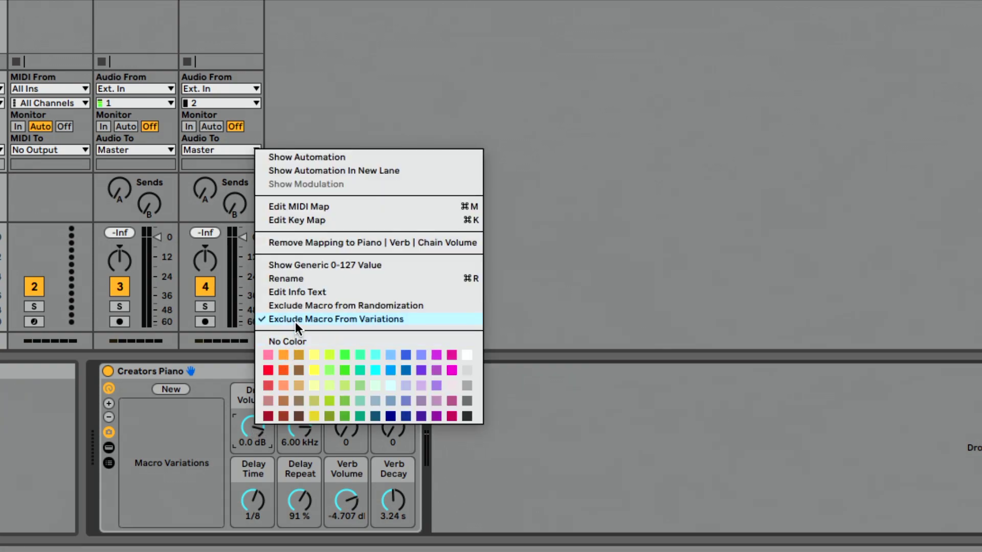
{"action": "left_click", "coordinate": [217, 423]}
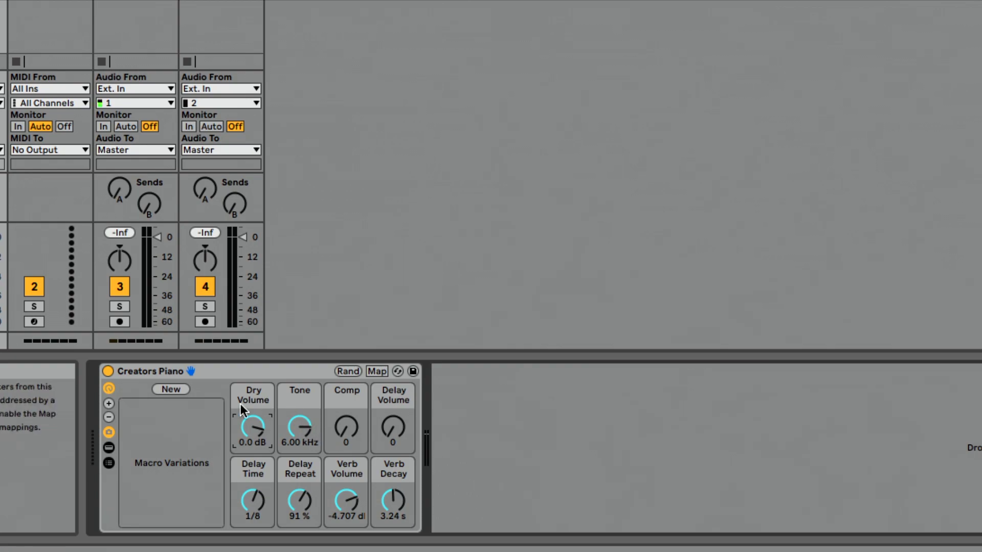
Raise the Comp macro of the Creators Piano rack to 84.
{"action": "left_click_drag", "start_coordinate": [346, 427], "coordinate": [346, 409]}
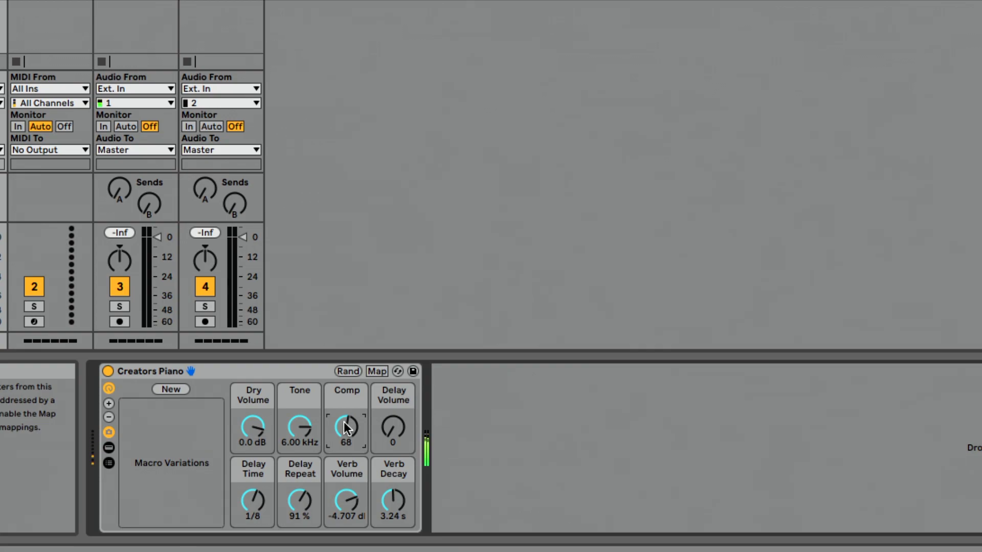
{"action": "scroll", "coordinate": [346, 427], "scroll_direction": "up", "scroll_amount": 1}
{"action": "scroll", "coordinate": [346, 427], "scroll_direction": "up", "scroll_amount": 15}
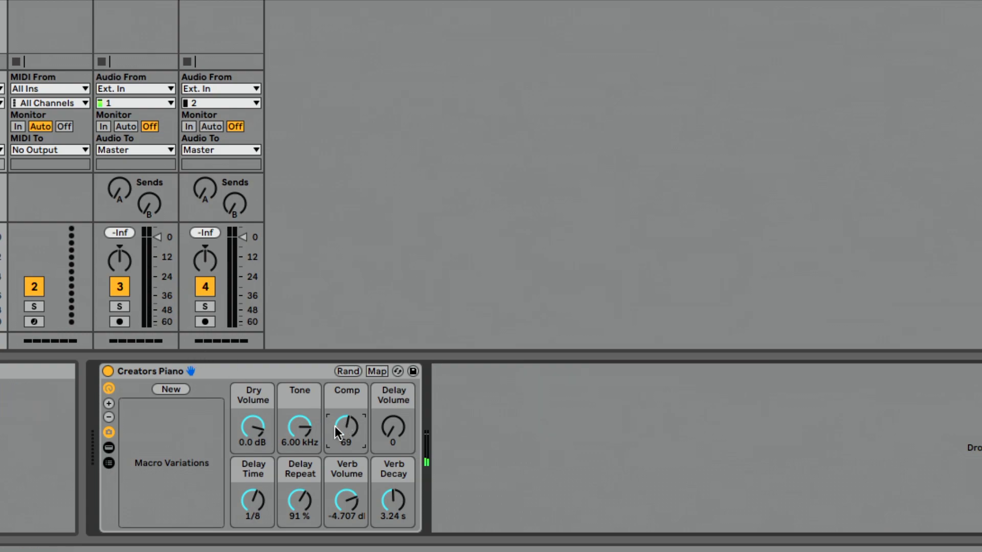
Store the current macro settings as a new variation and rename it "Squashed Piano".
{"action": "left_click", "coordinate": [179, 388]}
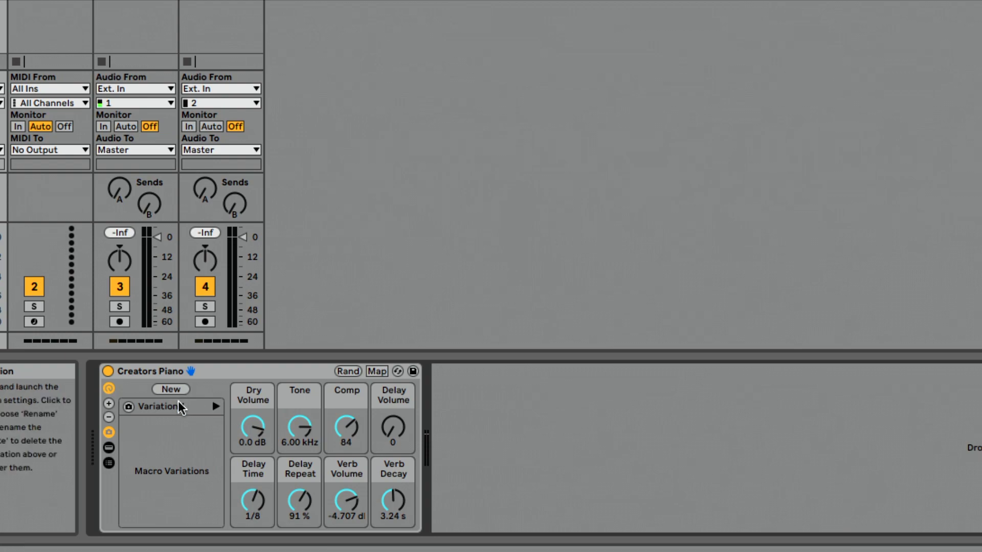
{"action": "left_click", "coordinate": [178, 402]}
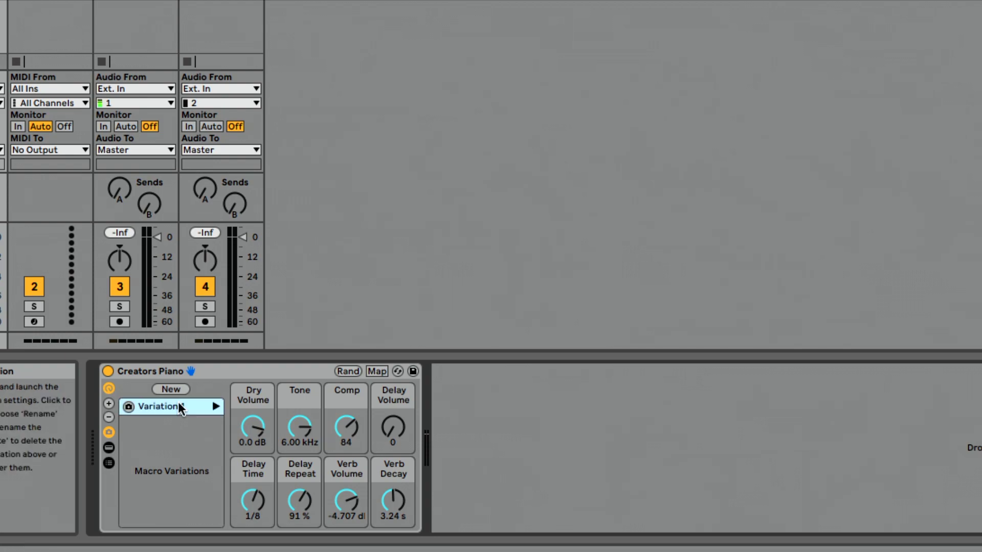
{"action": "key", "text": "ctrl+r"}
{"action": "key", "text": "BackSpace"}
{"action": "type", "text": "Squashed Piano"}
{"action": "key", "text": "Return"}
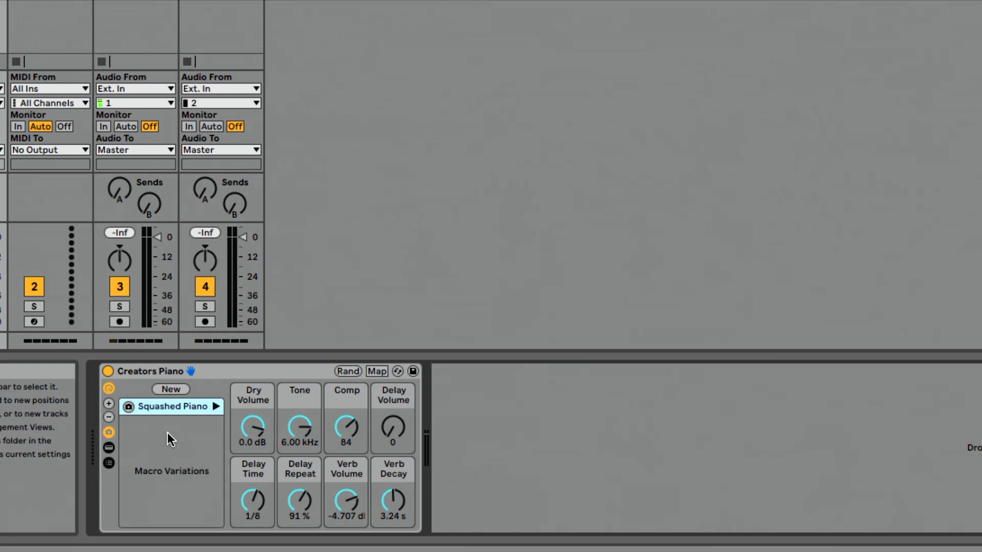
Set the Comp macro to 46, Tone to 974 Hz, Verb Volume to -0.612 dB and Verb Decay to 13.0 s.
{"action": "left_click_drag", "start_coordinate": [343, 421], "coordinate": [343, 455]}
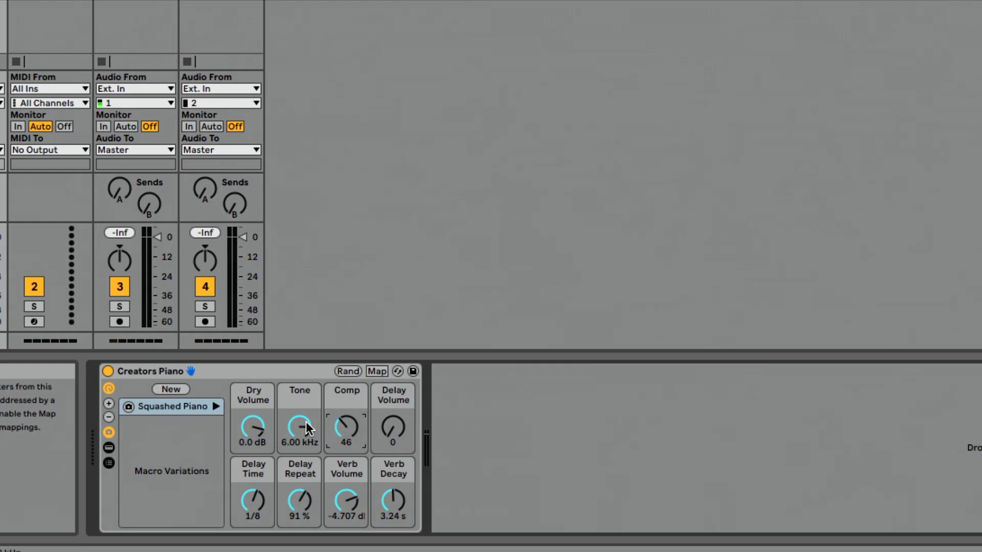
{"action": "left_click_drag", "start_coordinate": [300, 427], "coordinate": [300, 463]}
{"action": "left_click_drag", "start_coordinate": [348, 489], "coordinate": [349, 463]}
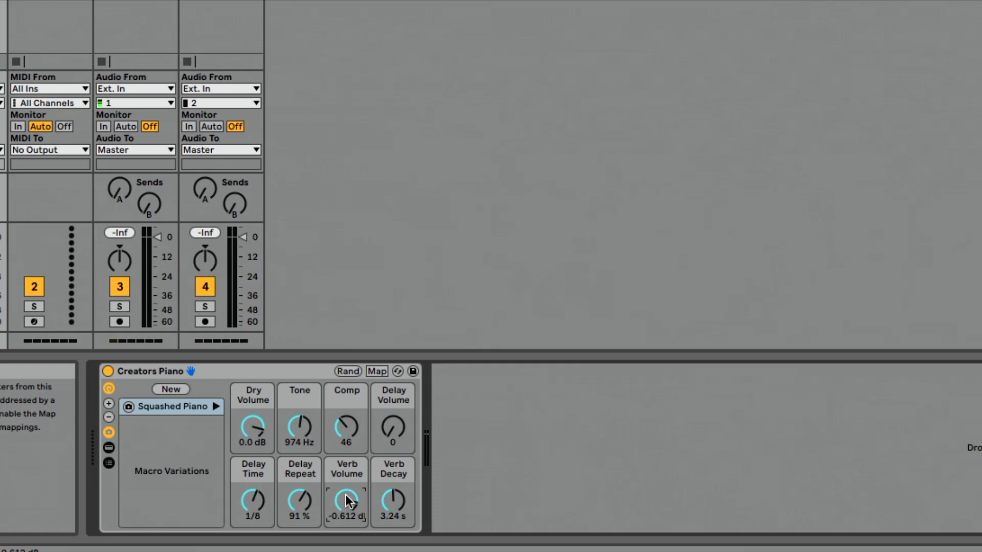
{"action": "left_click_drag", "start_coordinate": [393, 498], "coordinate": [394, 459]}
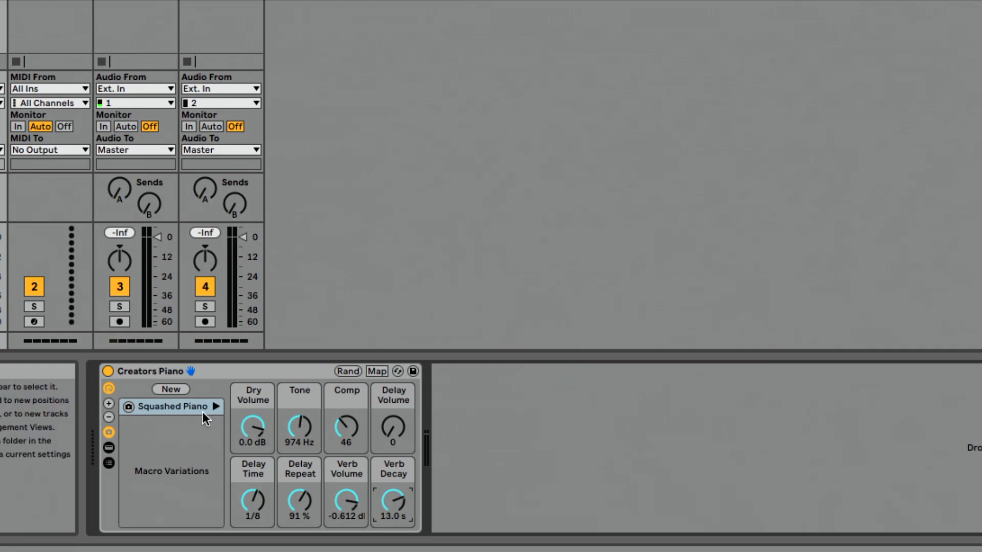
Store these macro settings as a second variation and rename it "Verby Piano".
{"action": "left_click", "coordinate": [171, 389]}
{"action": "left_click", "coordinate": [176, 423]}
{"action": "key", "text": "ctrl+r"}
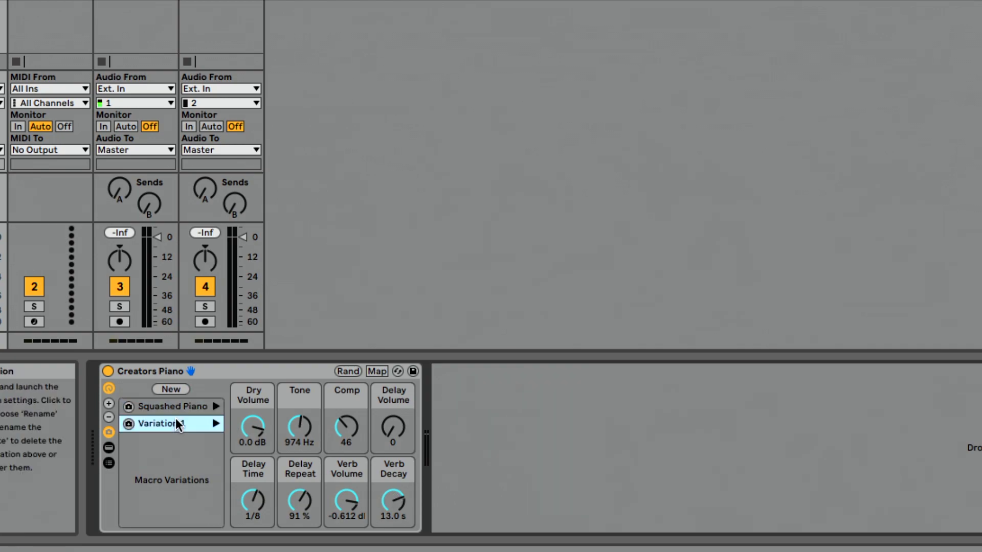
{"action": "type", "text": "Verby Piano"}
{"action": "key", "text": "Return"}
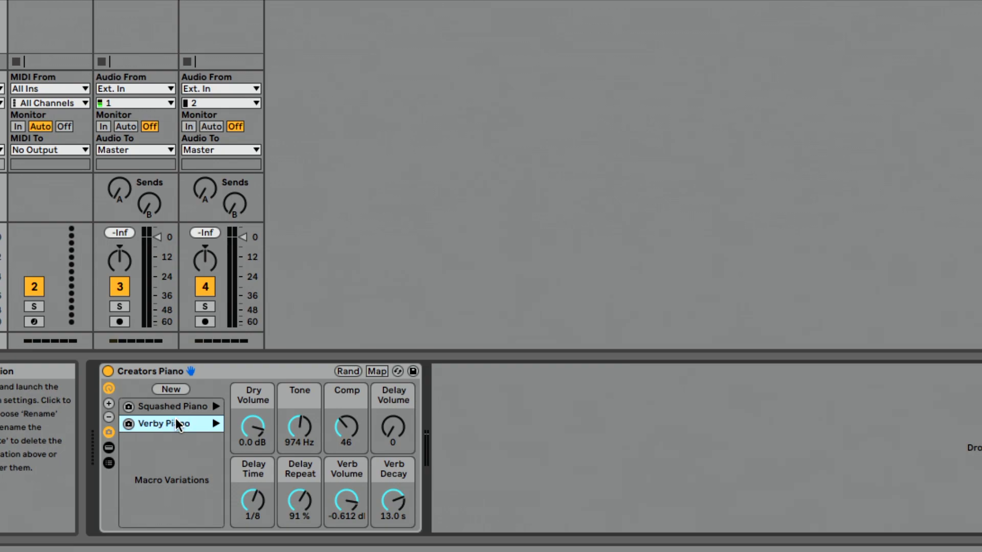
Alternate between the Squashed Piano and Verby Piano variations, ending with Squashed Piano loaded.
{"action": "left_click", "coordinate": [213, 407]}
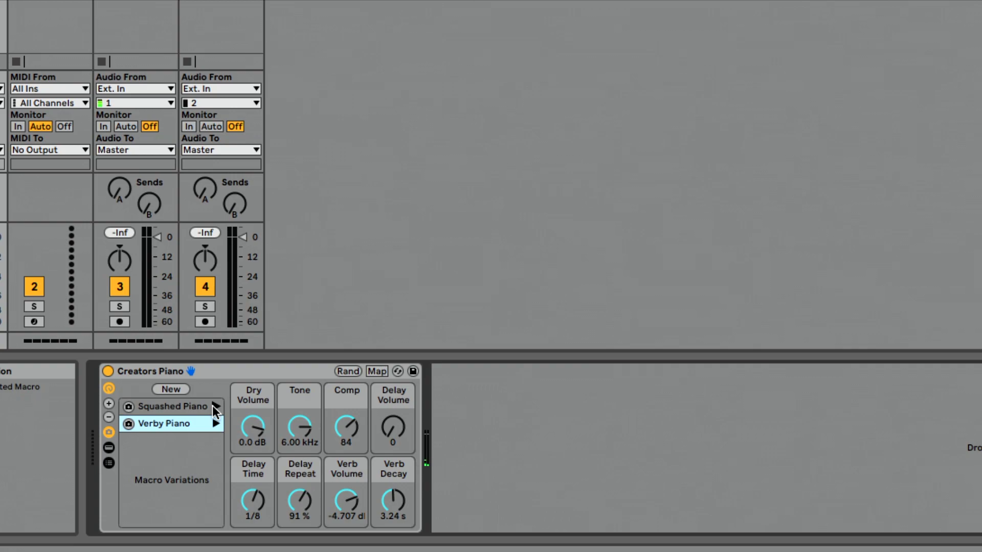
{"action": "left_click", "coordinate": [197, 407]}
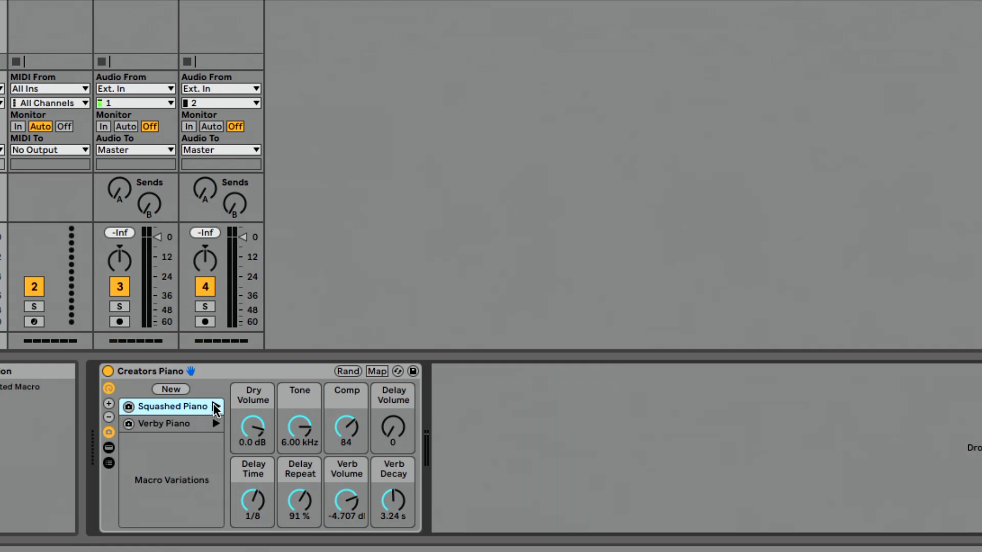
{"action": "left_click", "coordinate": [215, 423]}
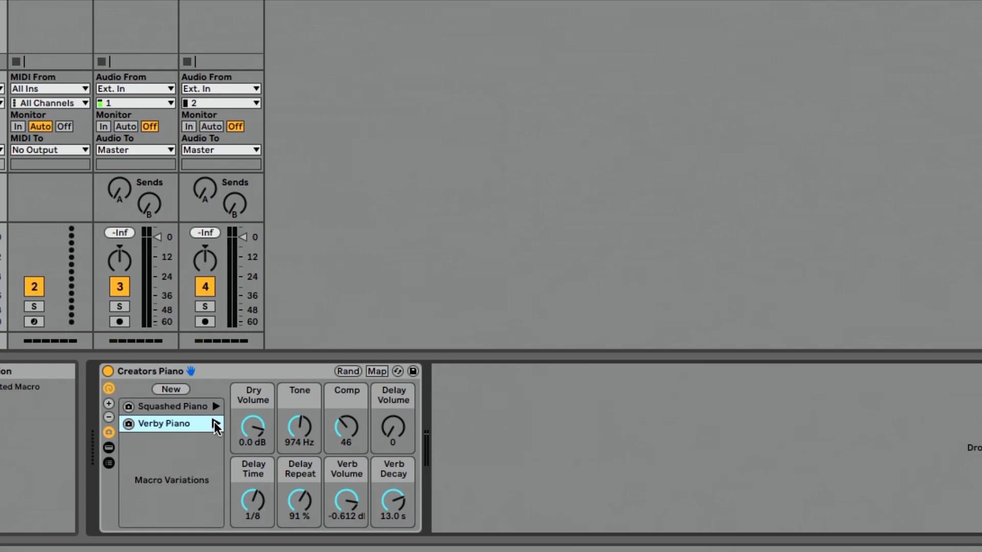
{"action": "left_click", "coordinate": [216, 406]}
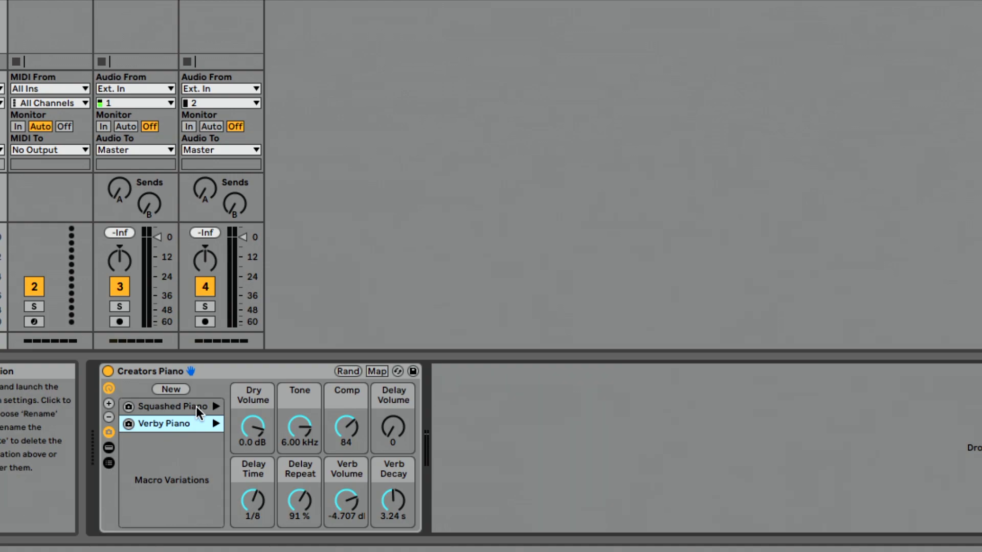
Set Tone to 1.82 kHz and Verb Decay to 9.10 s, and overwrite the Squashed Piano variation with these settings.
{"action": "left_click", "coordinate": [195, 406]}
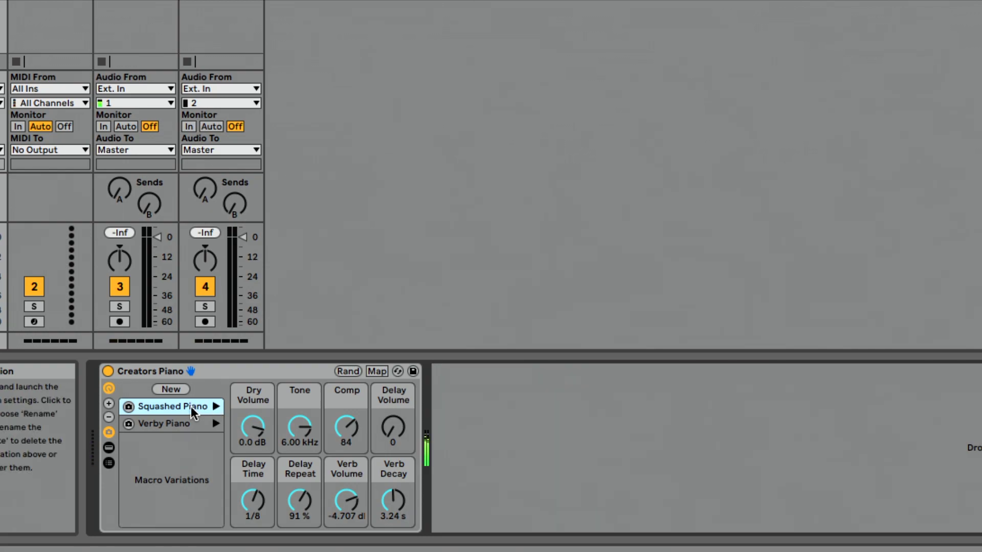
{"action": "left_click_drag", "start_coordinate": [300, 423], "coordinate": [299, 456]}
{"action": "left_click_drag", "start_coordinate": [393, 500], "coordinate": [393, 480]}
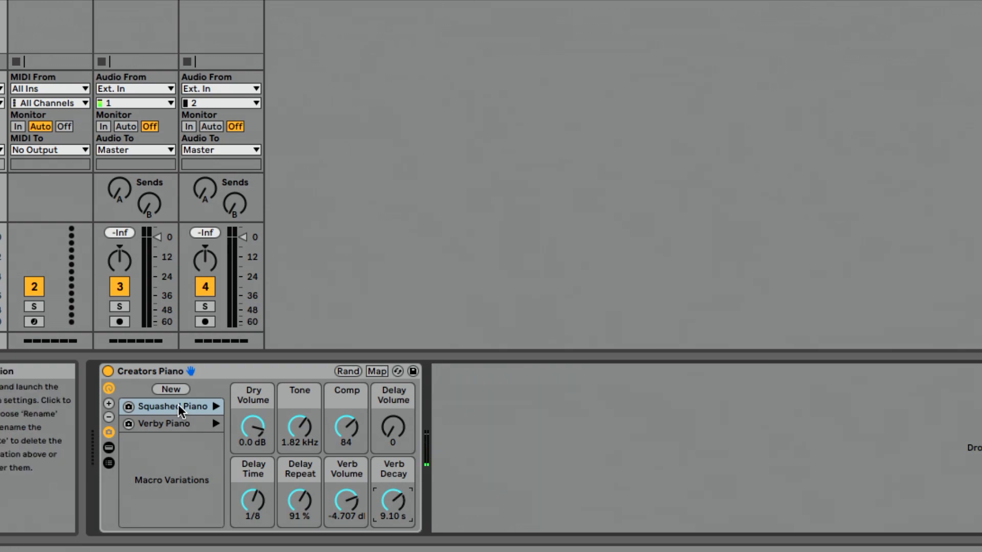
{"action": "left_click", "coordinate": [130, 406]}
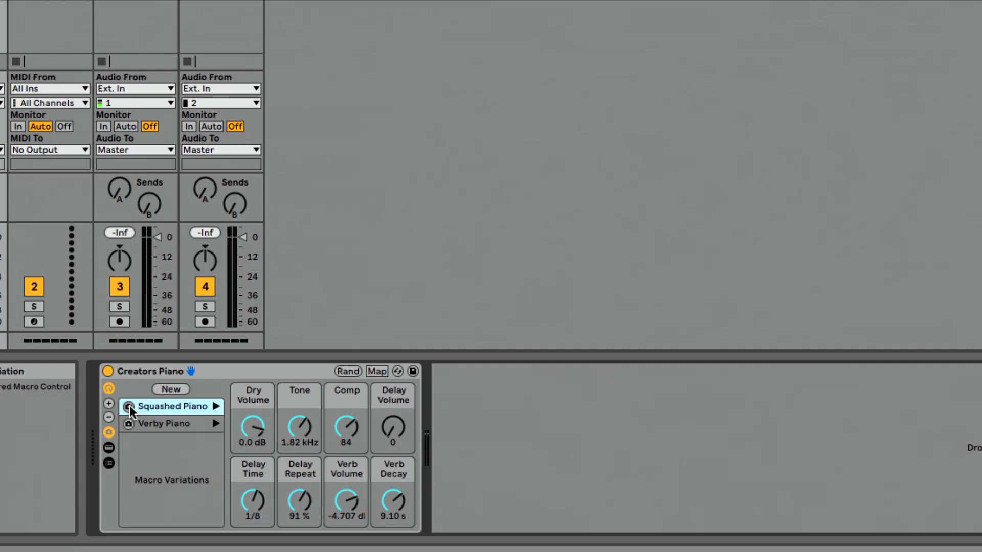
Load the Verby Piano variation and return to the updated Squashed Piano variation.
{"action": "left_click", "coordinate": [215, 427]}
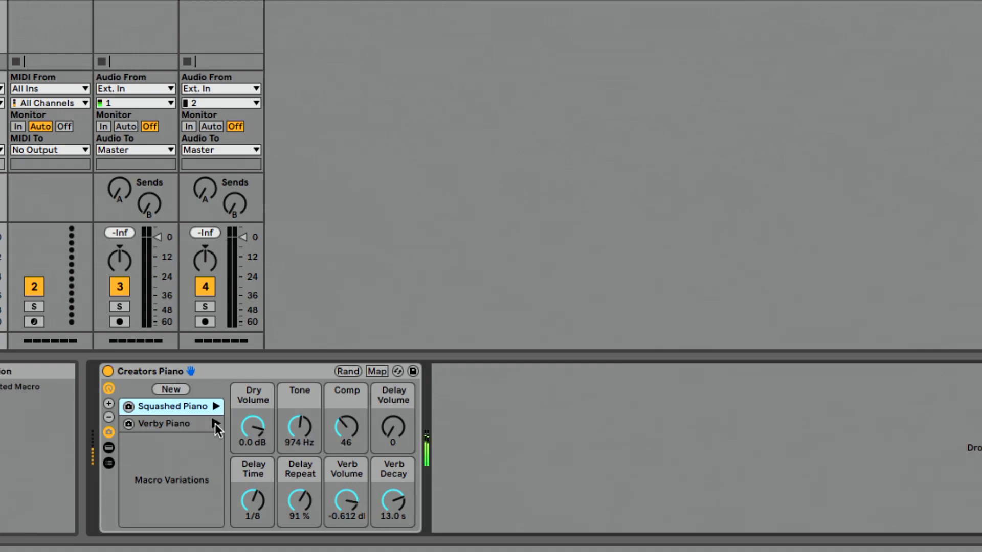
{"action": "left_click", "coordinate": [216, 407]}
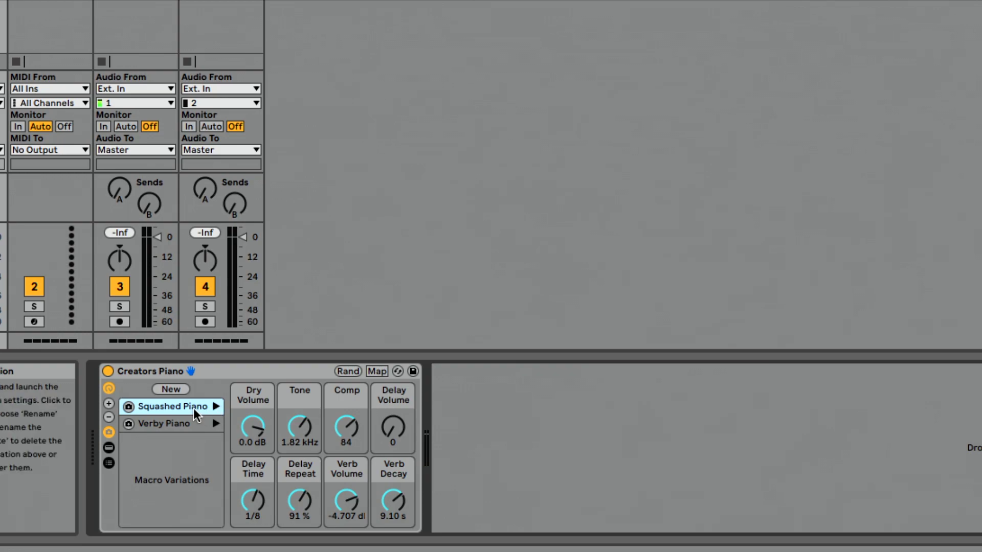
Duplicate the Squashed Piano variation and delete the duplicate.
{"action": "right_click", "coordinate": [194, 408]}
{"action": "left_click", "coordinate": [219, 432]}
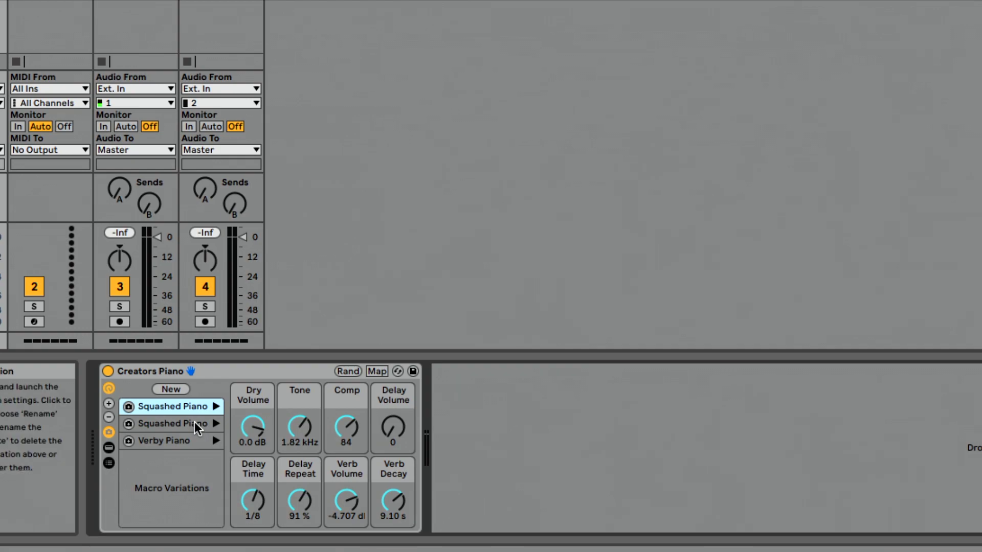
{"action": "mouse_move", "coordinate": [183, 434]}
{"action": "left_mouse_down"}
{"action": "mouse_move", "coordinate": [182, 413]}
{"action": "mouse_move", "coordinate": [183, 422]}
{"action": "left_mouse_up"}
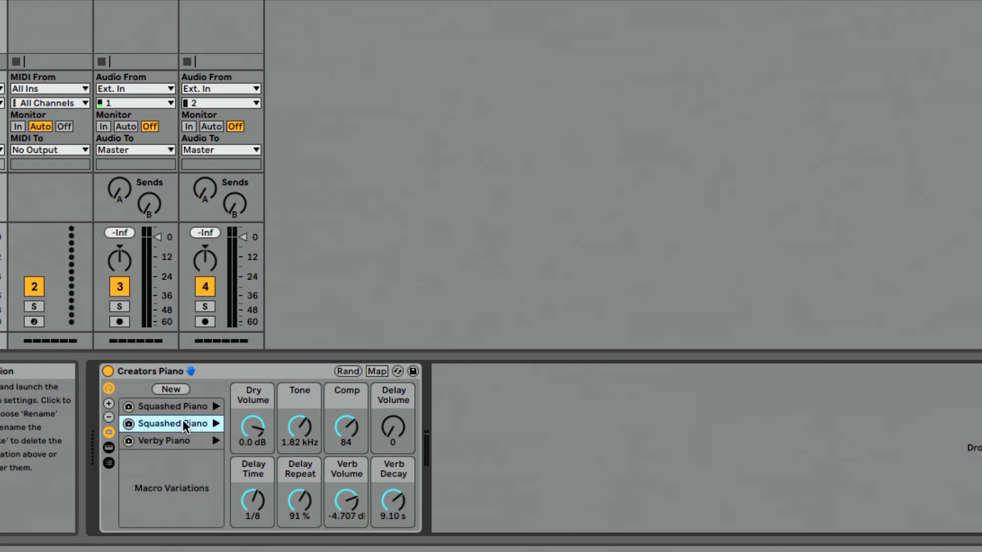
{"action": "key", "text": "Delete"}
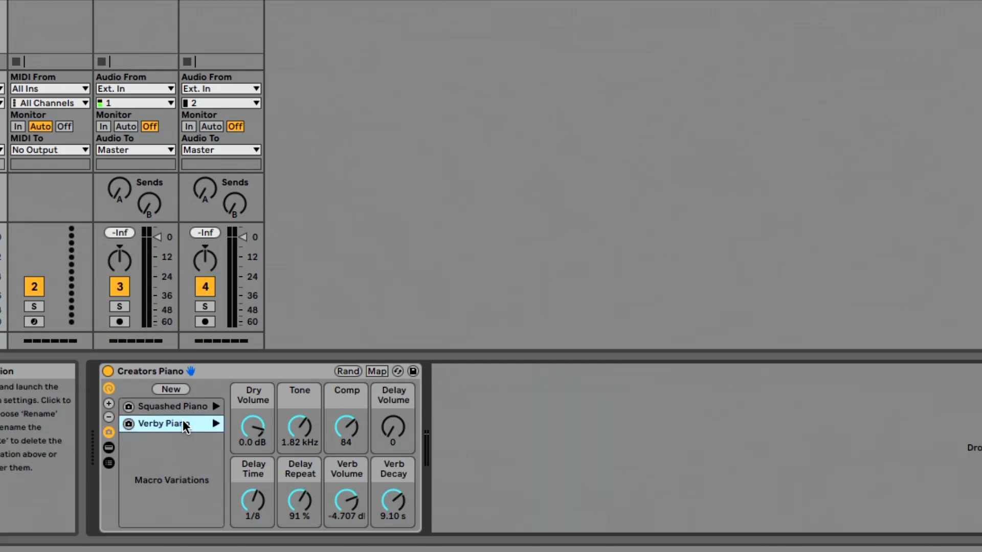
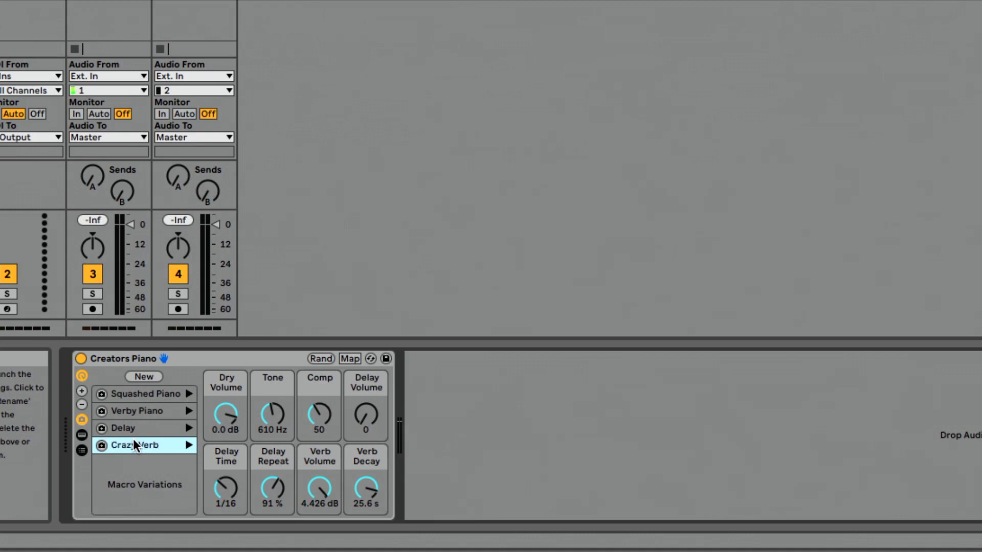
Recall the stored macro variations one after another, ending with Crazy Verb.
{"action": "left_click", "coordinate": [150, 394]}
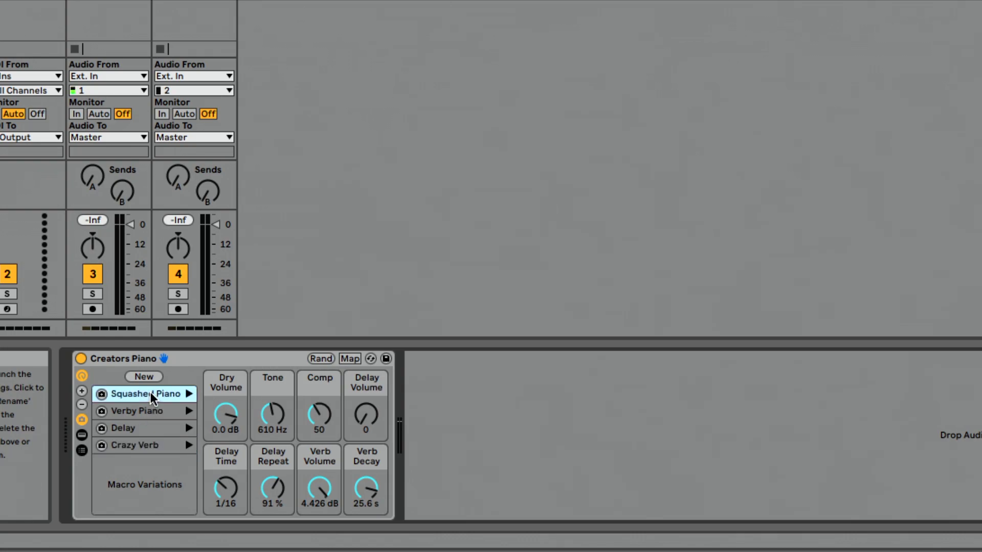
{"action": "left_click", "coordinate": [188, 412]}
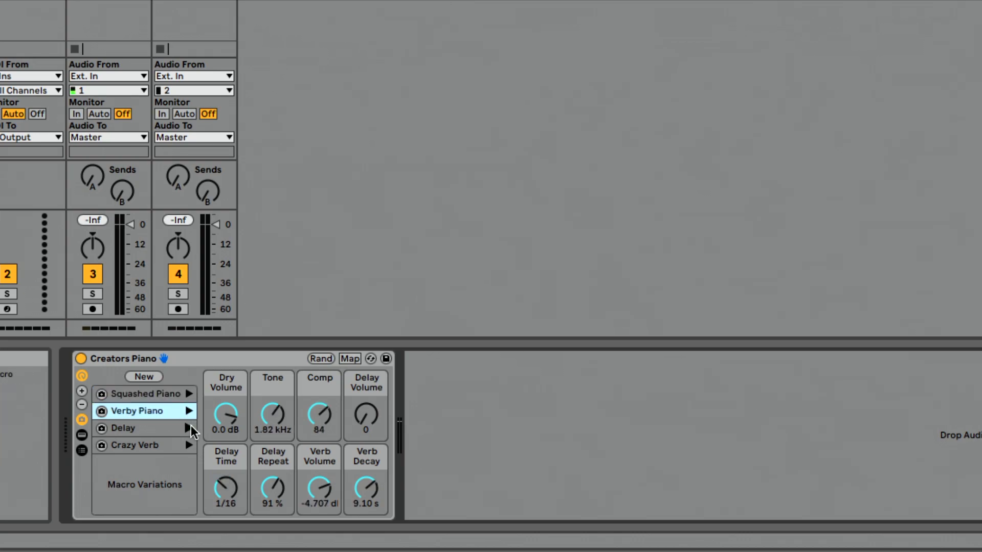
{"action": "left_click", "coordinate": [189, 442]}
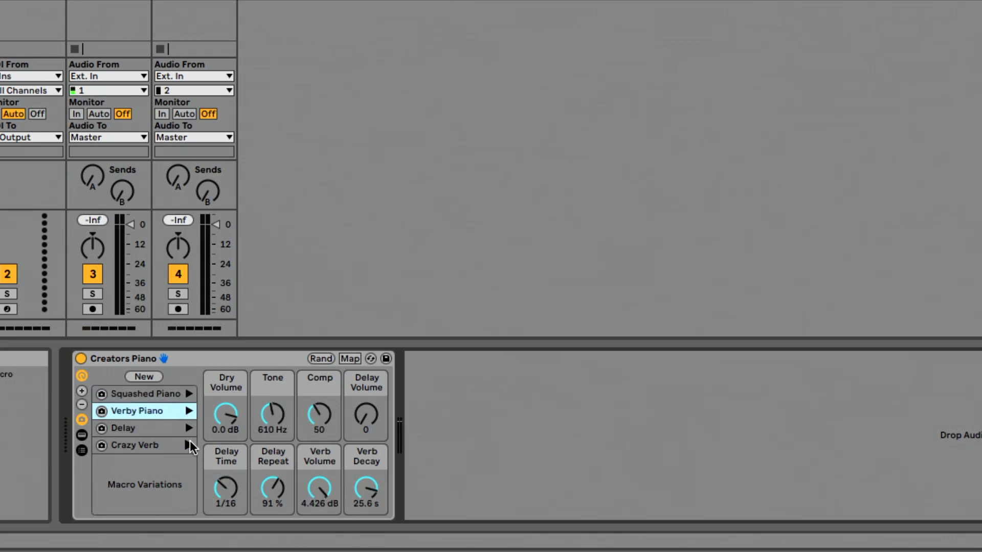
Step through the variation list from Squashed Piano using only the keyboard and load the Delay variation.
{"action": "left_click", "coordinate": [164, 394]}
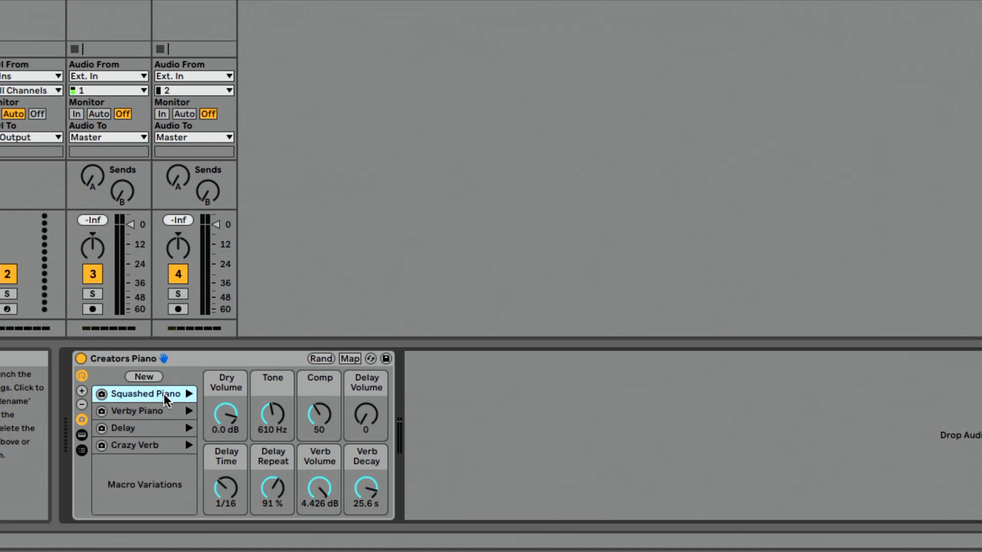
{"action": "key", "text": "Down"}
{"action": "key", "text": "Down"}
{"action": "key", "text": "Down"}
{"action": "key", "text": "Up"}
{"action": "key", "text": "Up"}
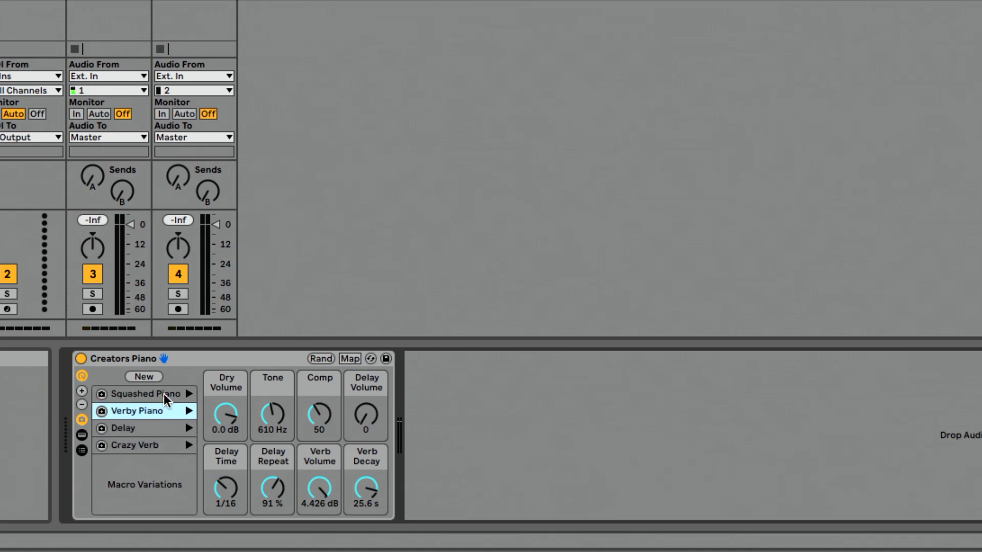
{"action": "key", "text": "Down"}
{"action": "key", "text": "Up"}
{"action": "key", "text": "Down"}
{"action": "key", "text": "Return"}
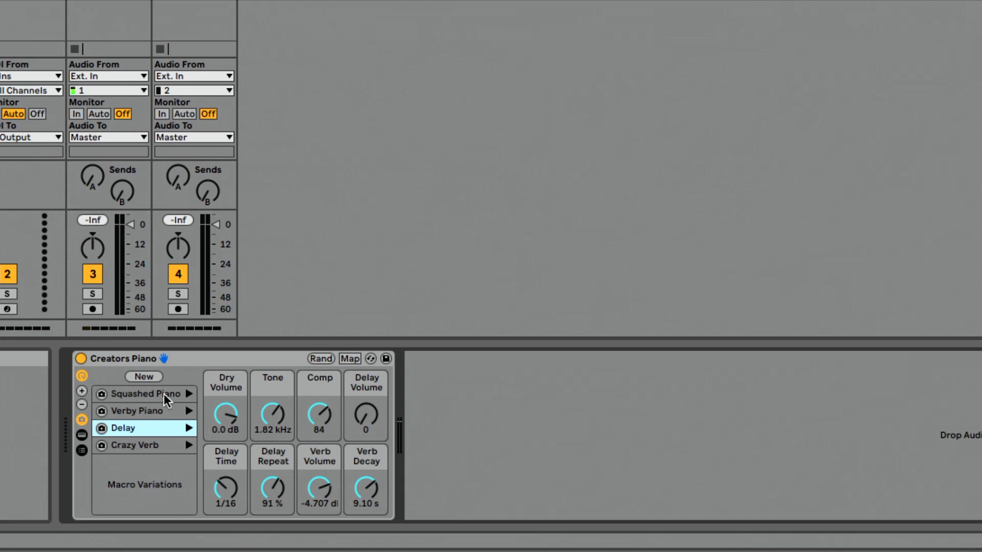
Load the Squashed Piano variation, load Crazy Verb, and move the selection back up to Verby Piano.
{"action": "key", "text": "Up"}
{"action": "key", "text": "Up"}
{"action": "key", "text": "Return"}
{"action": "key", "text": "Down"}
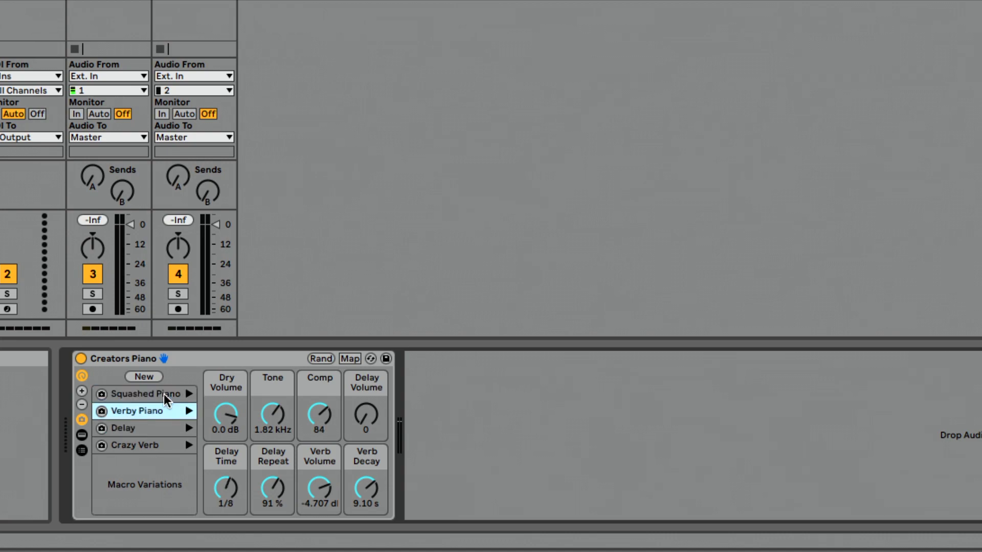
{"action": "key", "text": "Down"}
{"action": "key", "text": "Down"}
{"action": "key", "text": "Return"}
{"action": "key", "text": "Up"}
{"action": "key", "text": "Up"}
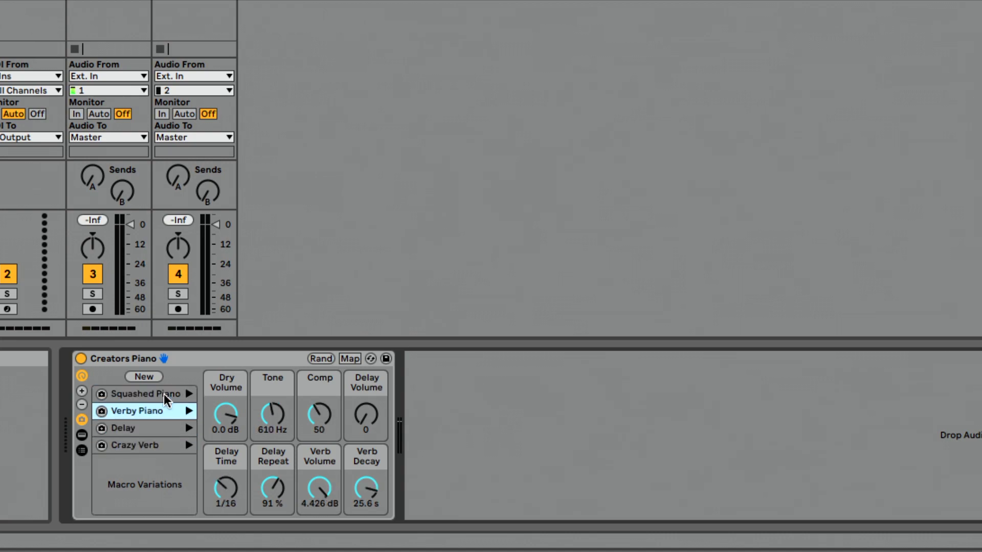
Move the selection up and down through the variation list and load the Delay variation.
{"action": "key", "text": "Up"}
{"action": "key", "text": "Down"}
{"action": "key", "text": "Down"}
{"action": "key", "text": "Down"}
{"action": "key", "text": "Up"}
{"action": "key", "text": "Up"}
{"action": "key", "text": "Up"}
{"action": "key", "text": "Down"}
{"action": "key", "text": "Down"}
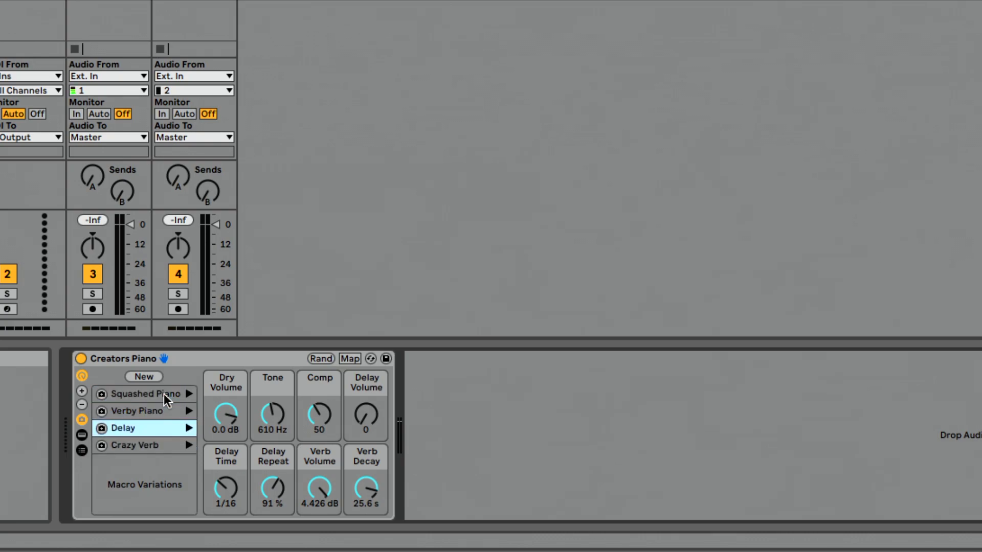
{"action": "key", "text": "Down"}
{"action": "key", "text": "Up"}
{"action": "key", "text": "Return"}
Load the Verby Piano variation and the Squashed Piano variation above it.
{"action": "key", "text": "Up"}
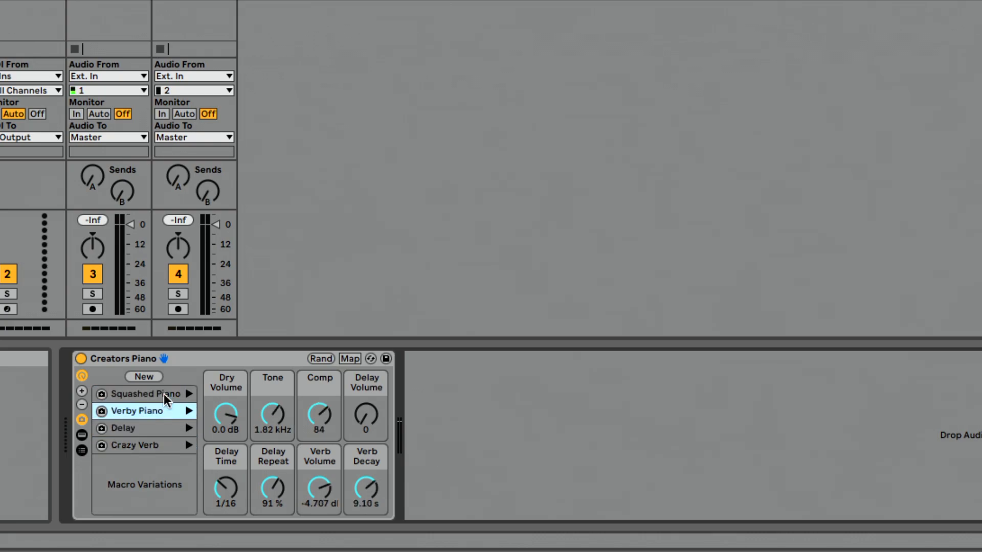
{"action": "key", "text": "Return"}
{"action": "key", "text": "Up"}
{"action": "key", "text": "Return"}
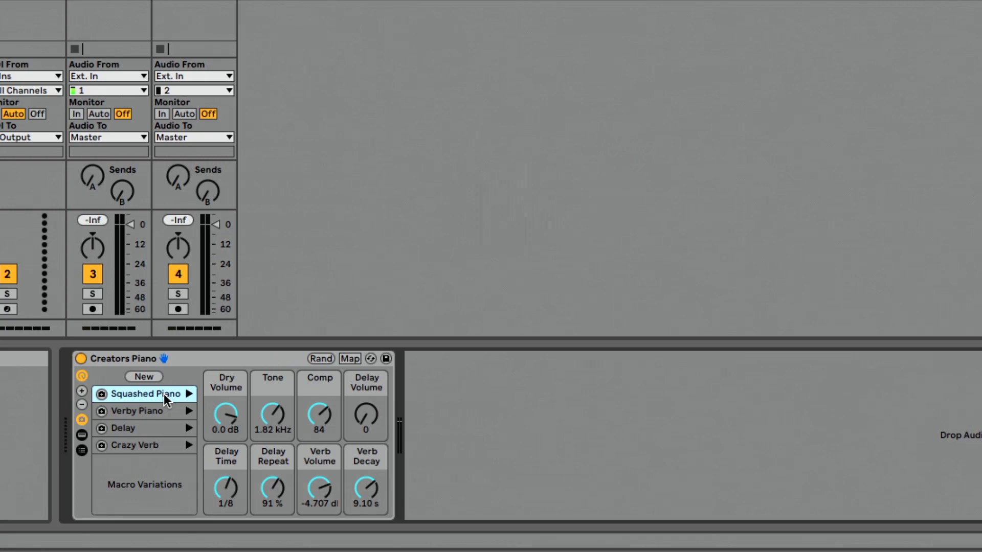
MIDI-map the rack's variation launch, scroll and selector controls (selector to CC 1/71), recall-last to note 1/C6 and New to 1/C#6.
{"action": "key", "text": "ctrl+m"}
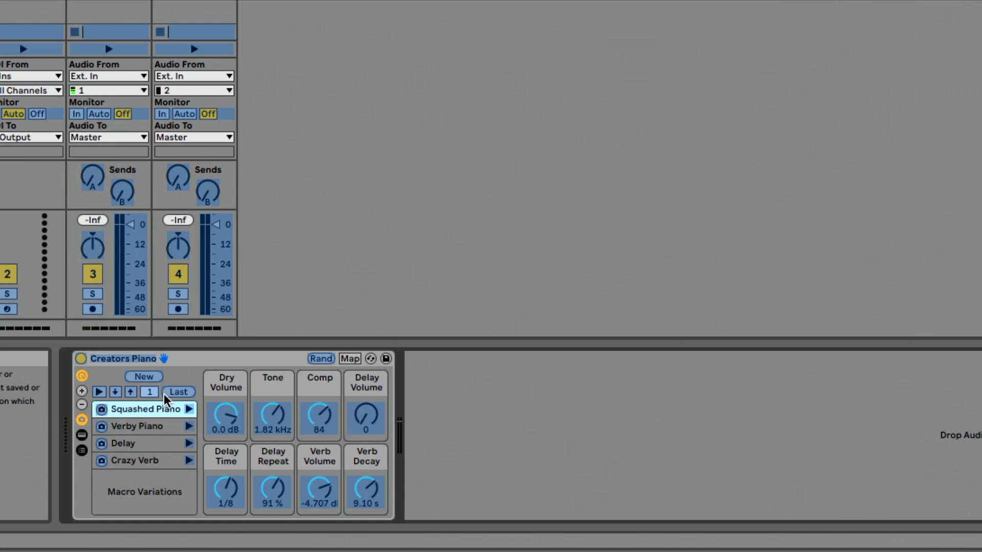
{"action": "key", "text": "ctrl+m"}
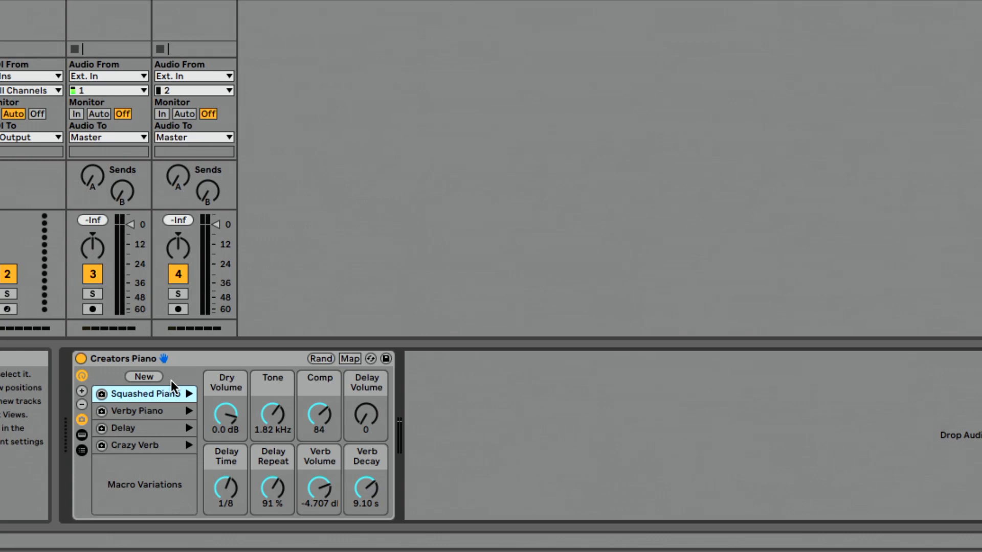
{"action": "key", "text": "ctrl+m"}
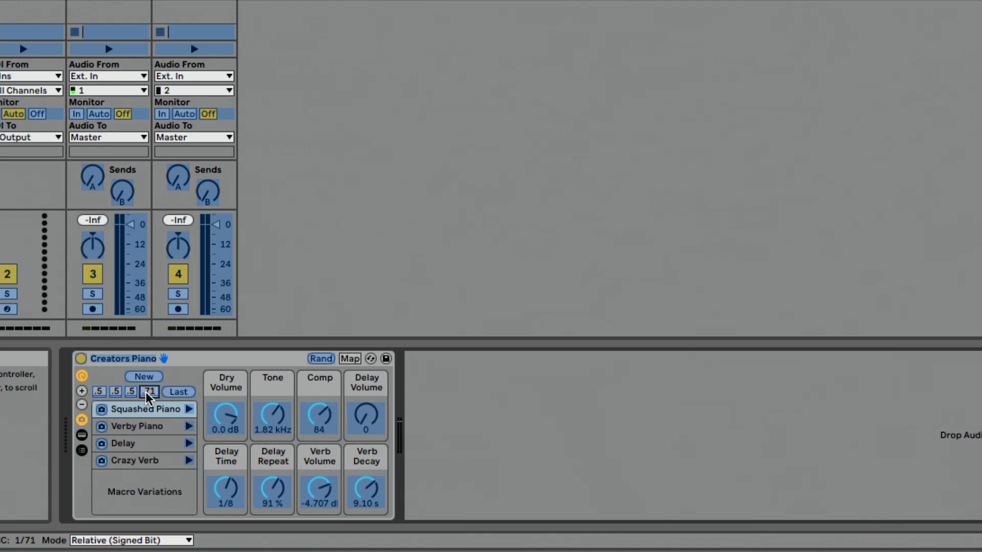
{"action": "left_click", "coordinate": [171, 392]}
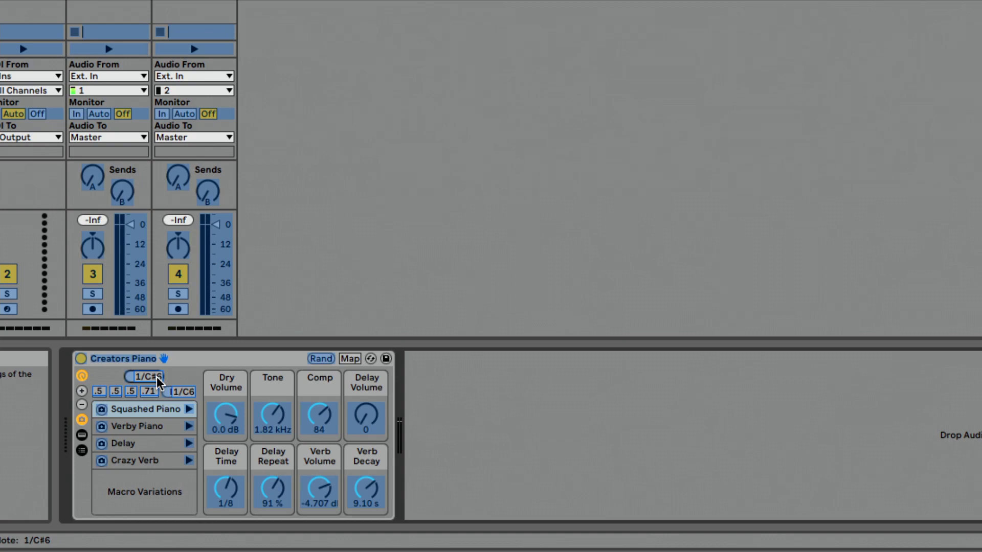
{"action": "key", "text": "ctrl+m"}
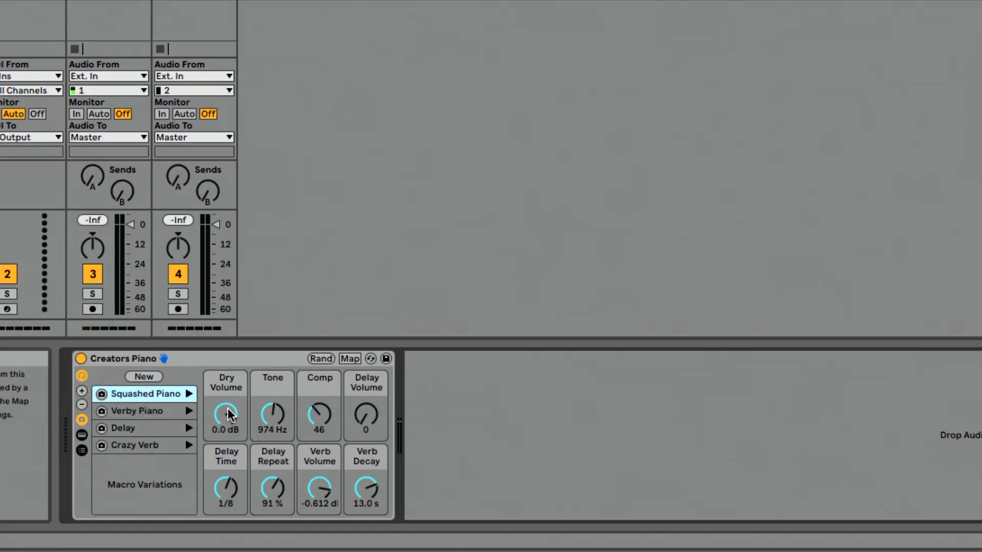
Raise the Tone macro to 22.0 kHz and the Comp macro to 71.
{"action": "left_click_drag", "start_coordinate": [267, 409], "coordinate": [267, 358]}
{"action": "left_click_drag", "start_coordinate": [322, 400], "coordinate": [322, 381]}
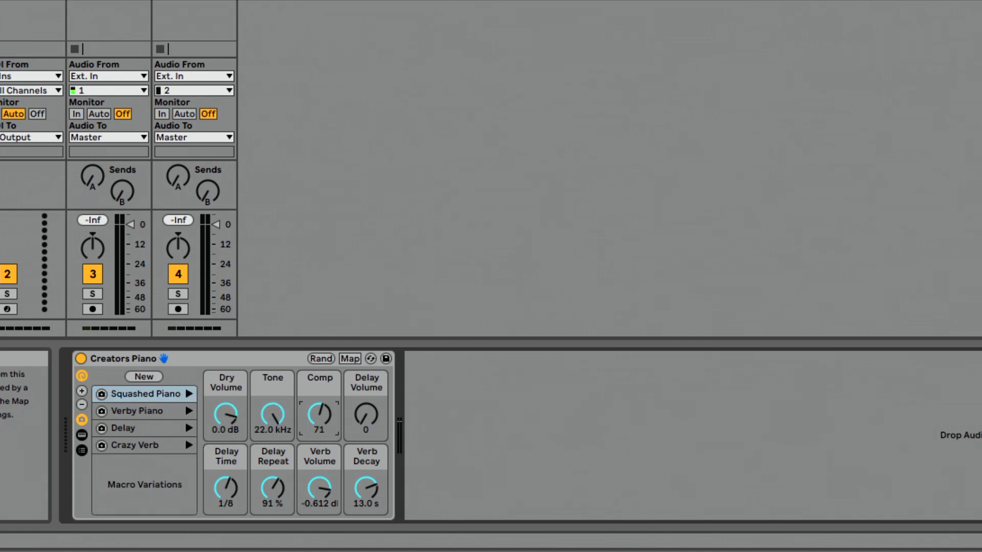